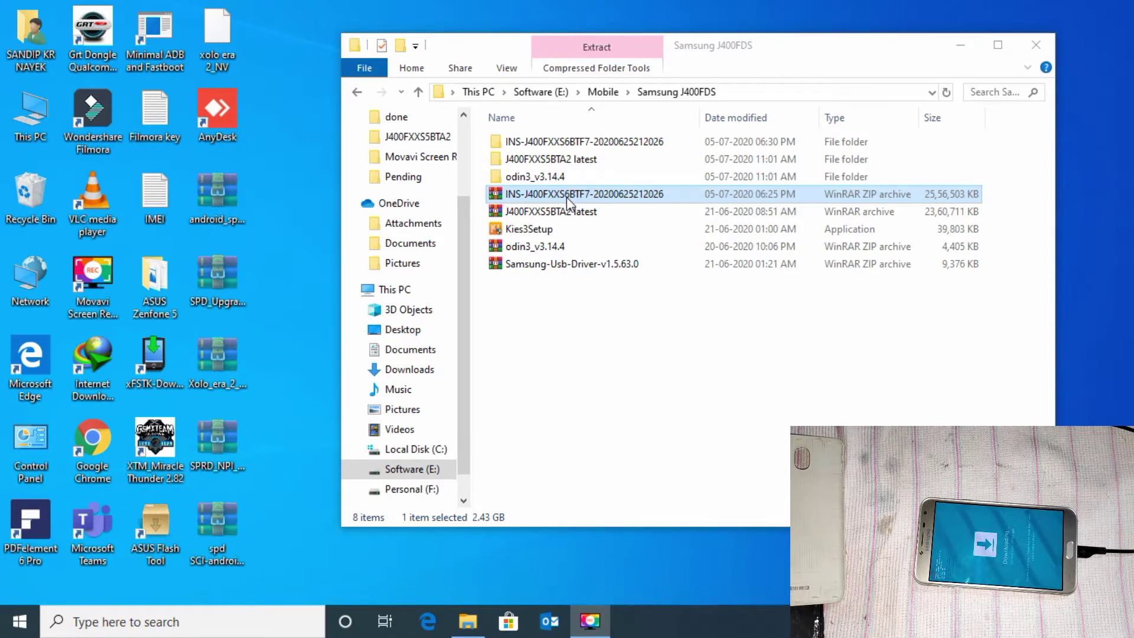
# Check in Device Manager that the Samsung phone is listed under Universal Serial Bus controllers, and close Computer Management
pyautogui.click(295, 171)
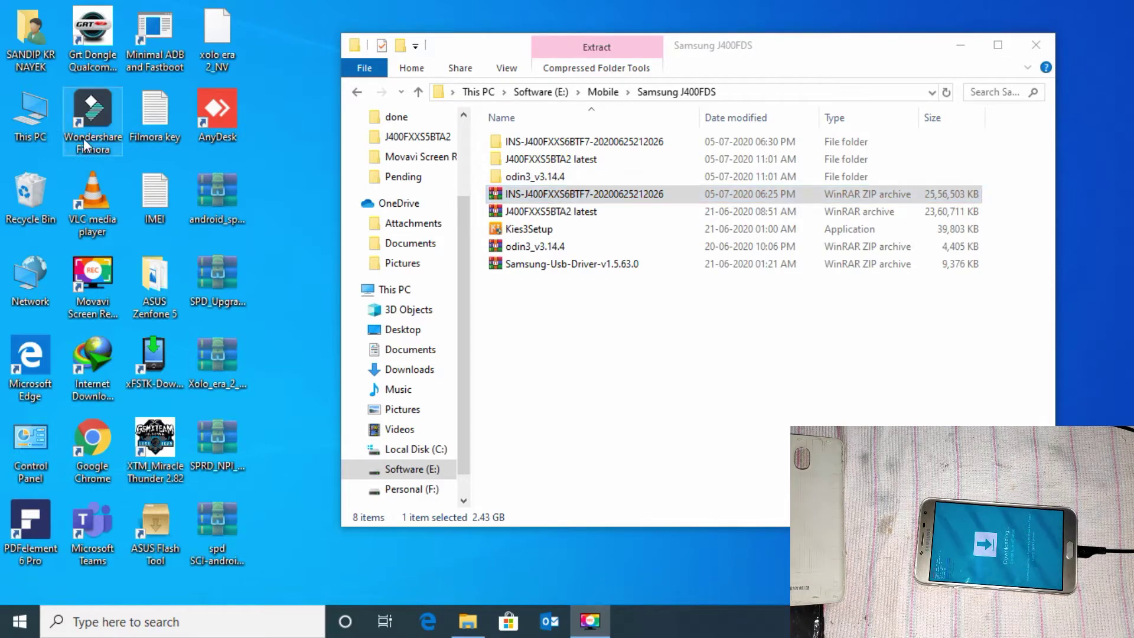
pyautogui.rightClick(45, 122)
pyautogui.click(122, 168)
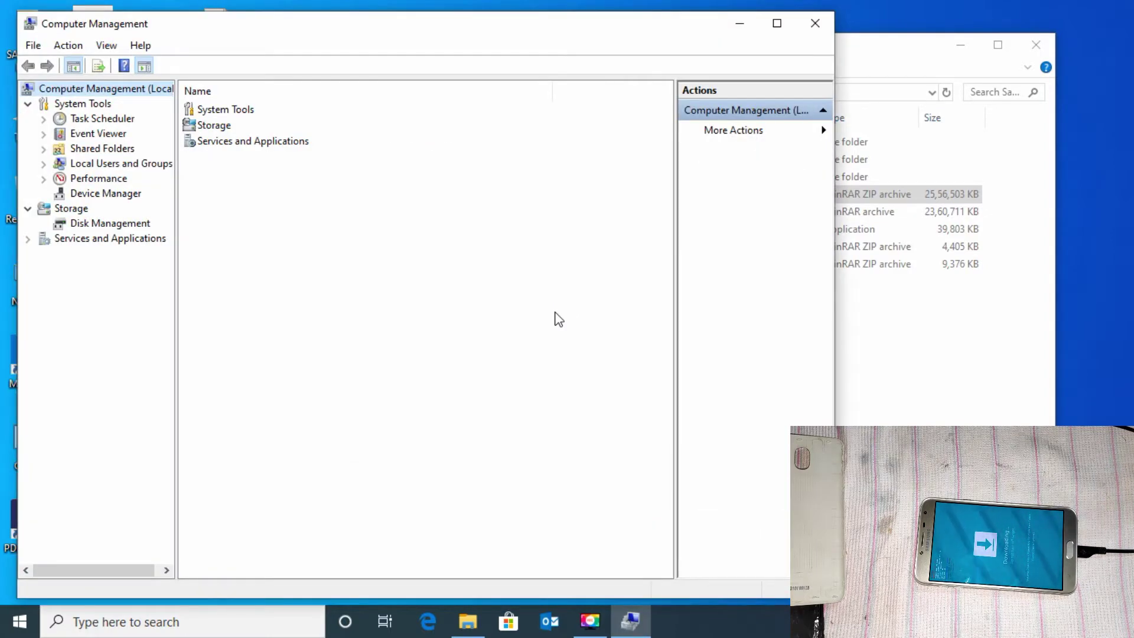
pyautogui.click(125, 194)
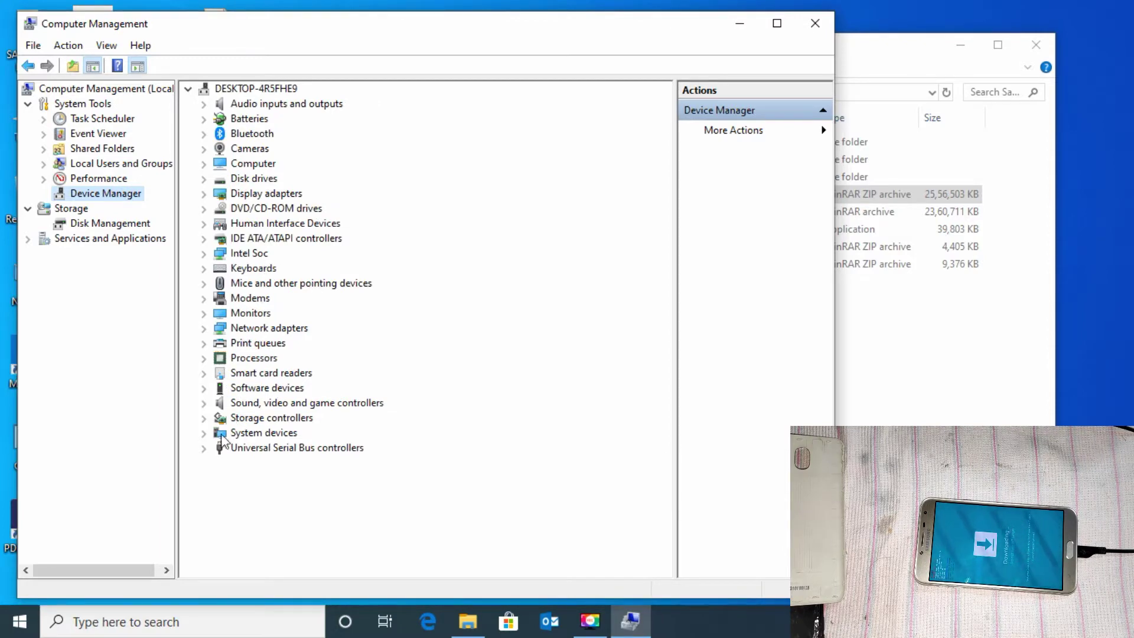
pyautogui.click(204, 448)
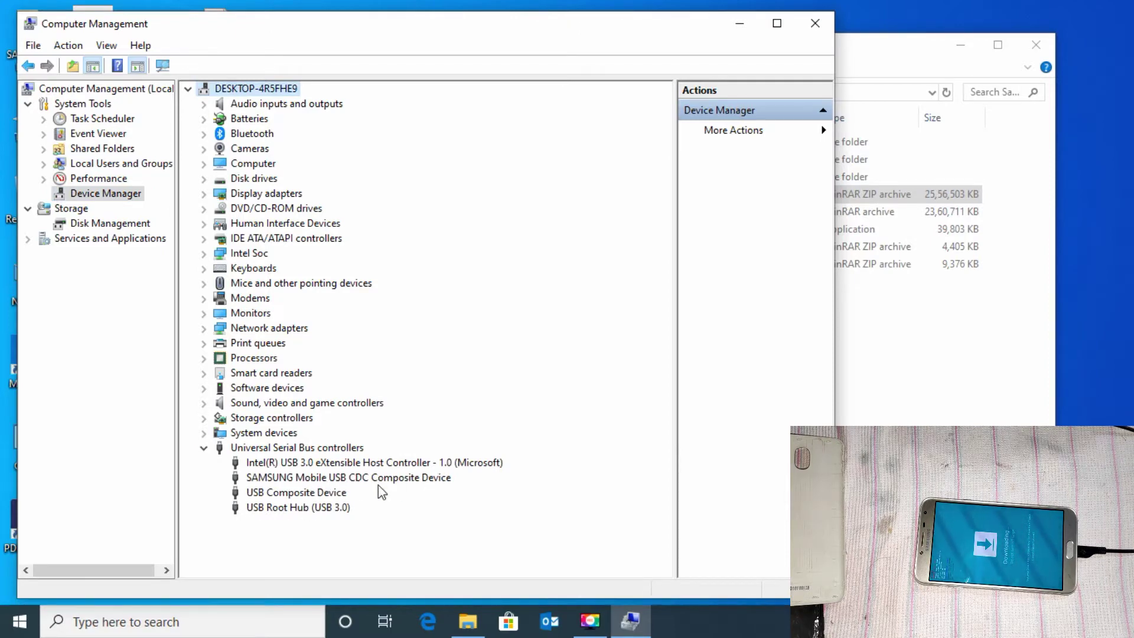
pyautogui.click(814, 23)
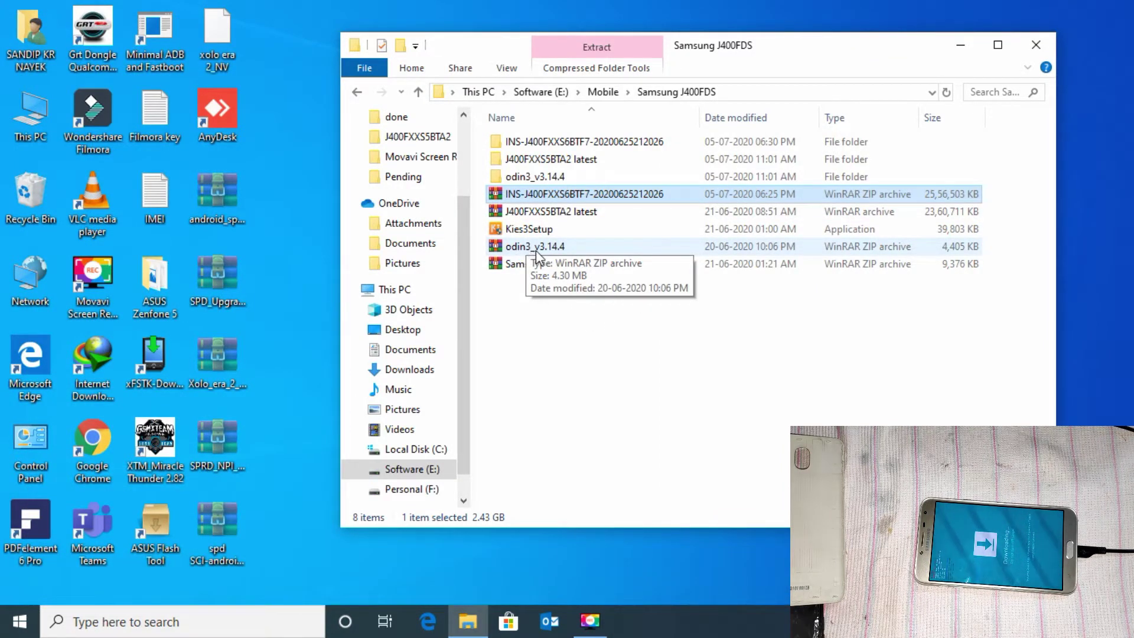
# Launch Odin3_v3.14.4 with administrator rights from the odin3_v3.14.4 folder and accept its account-removal warning
pyautogui.doubleClick(559, 177)
pyautogui.doubleClick(556, 145)
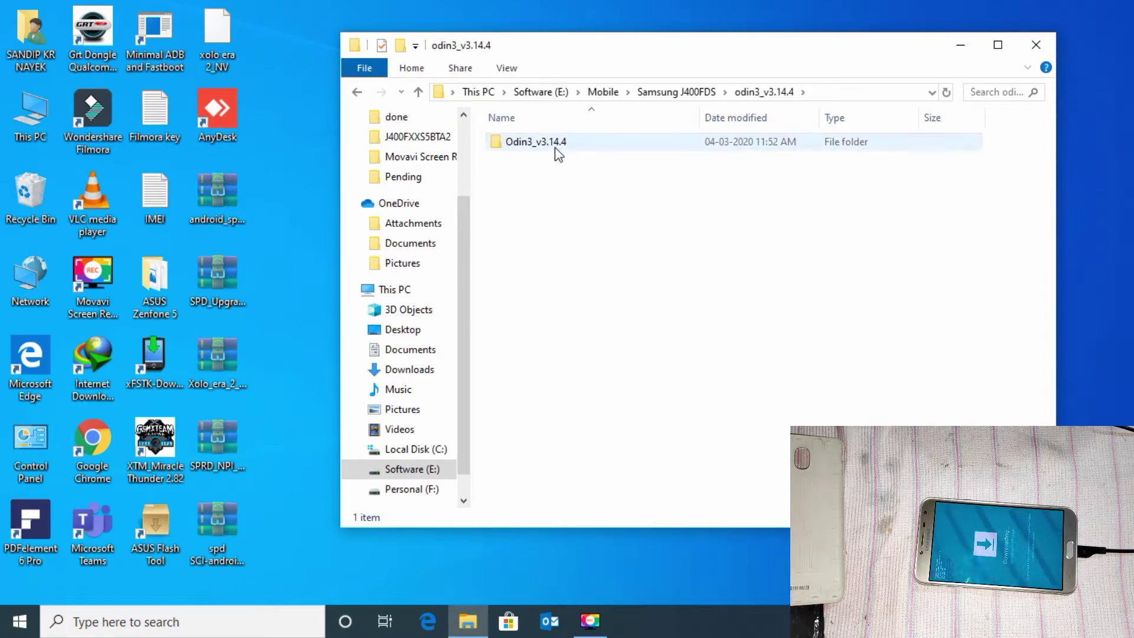
pyautogui.rightClick(532, 233)
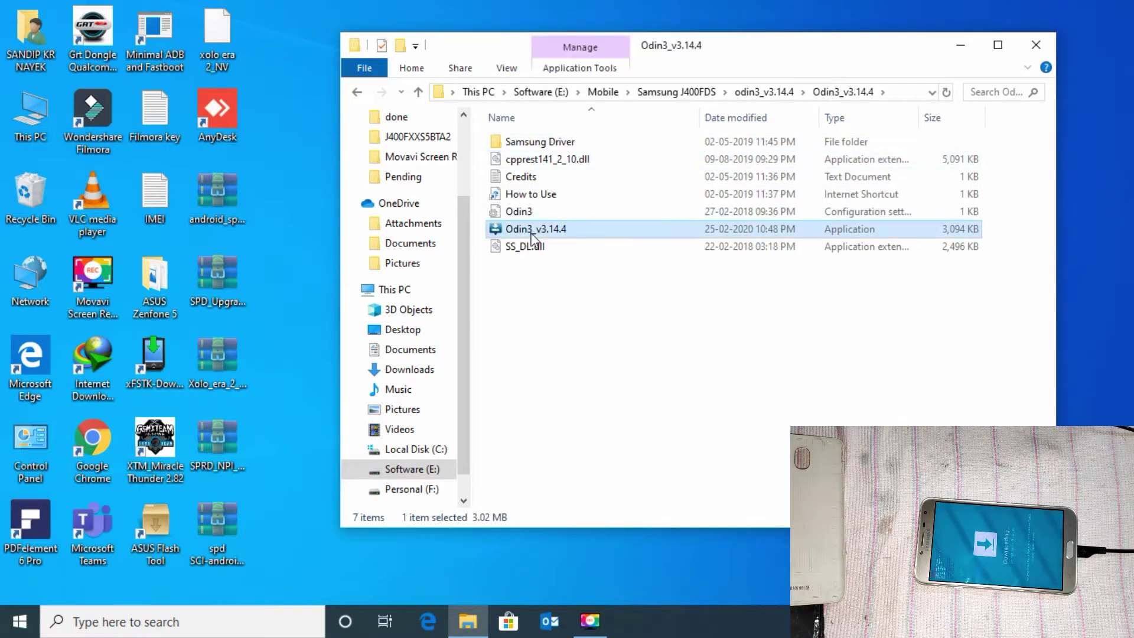
pyautogui.click(610, 203)
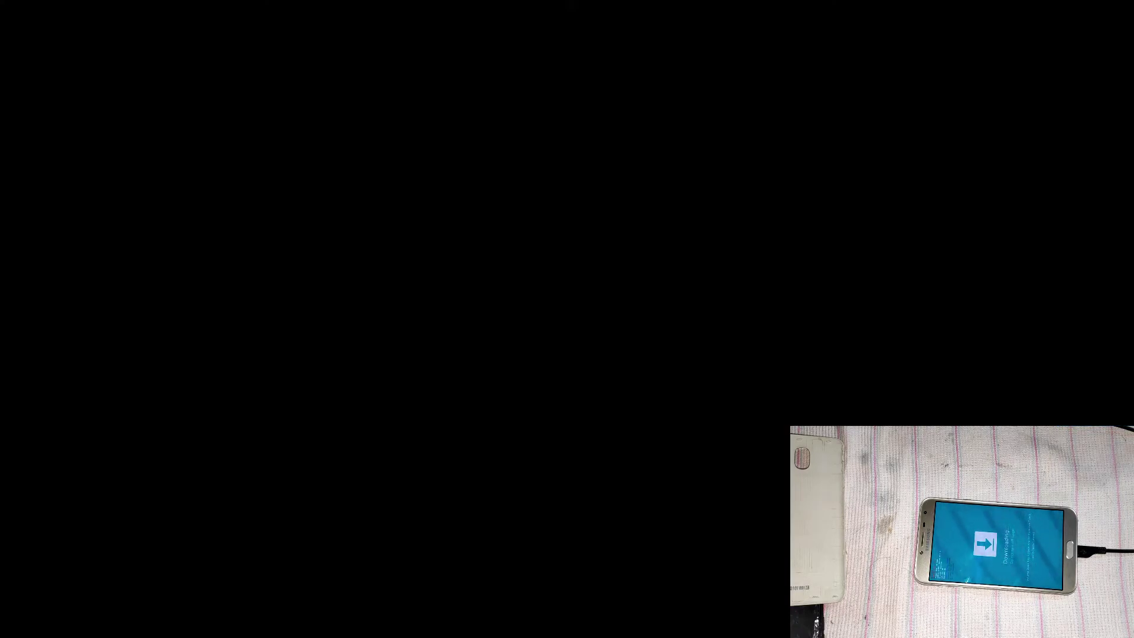
pyautogui.click(515, 430)
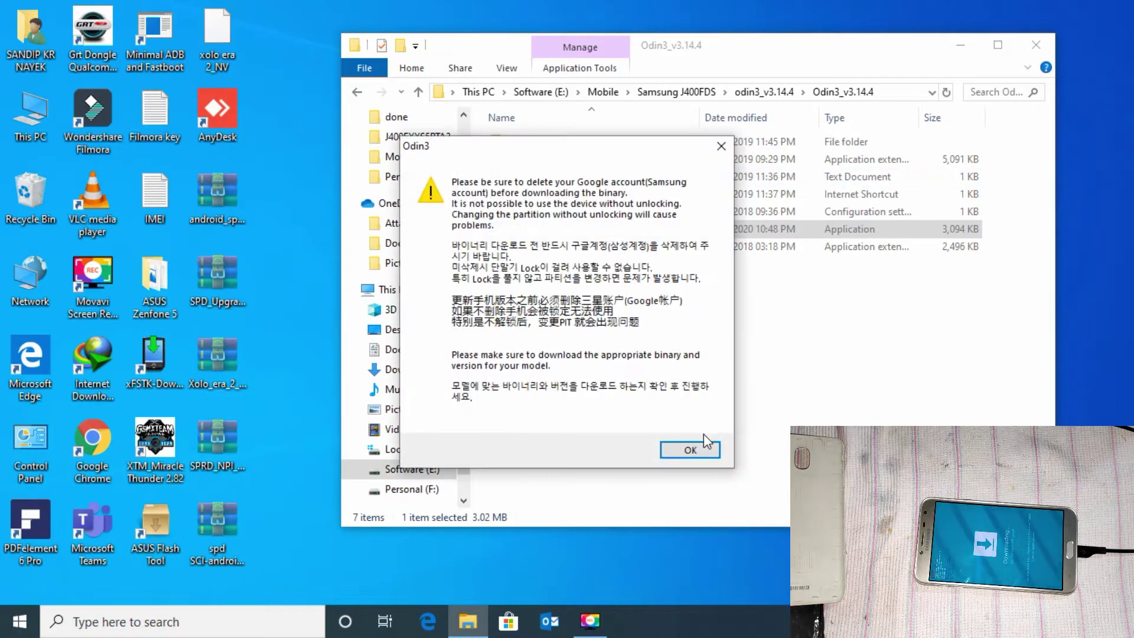
pyautogui.click(702, 448)
pyautogui.moveTo(719, 46); pyautogui.dragTo(723, 23)
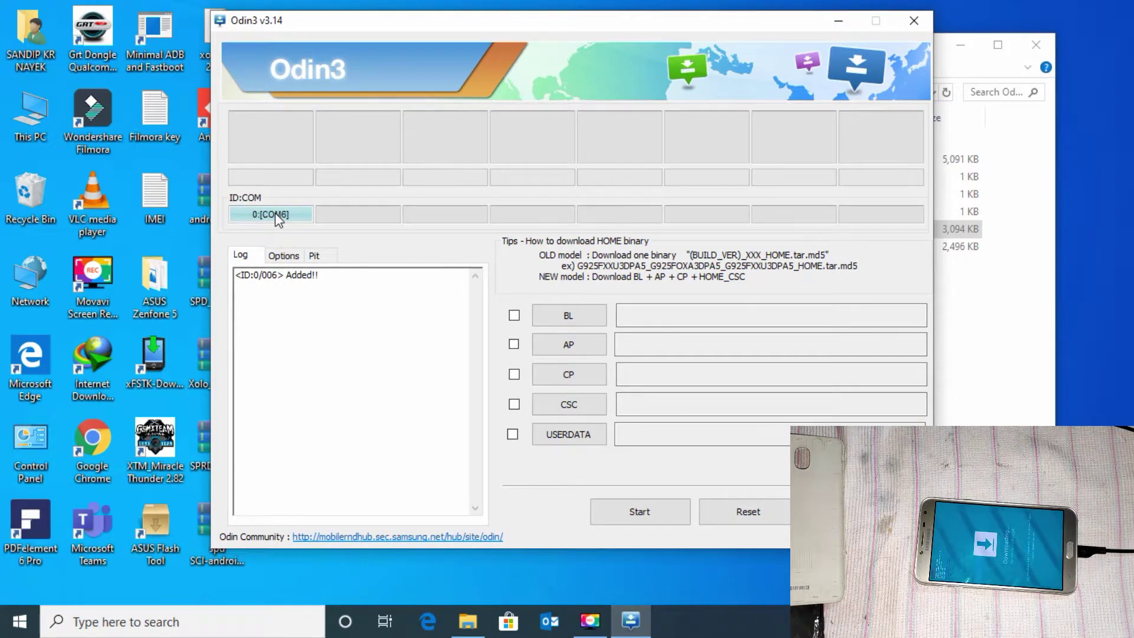
pyautogui.click(568, 318)
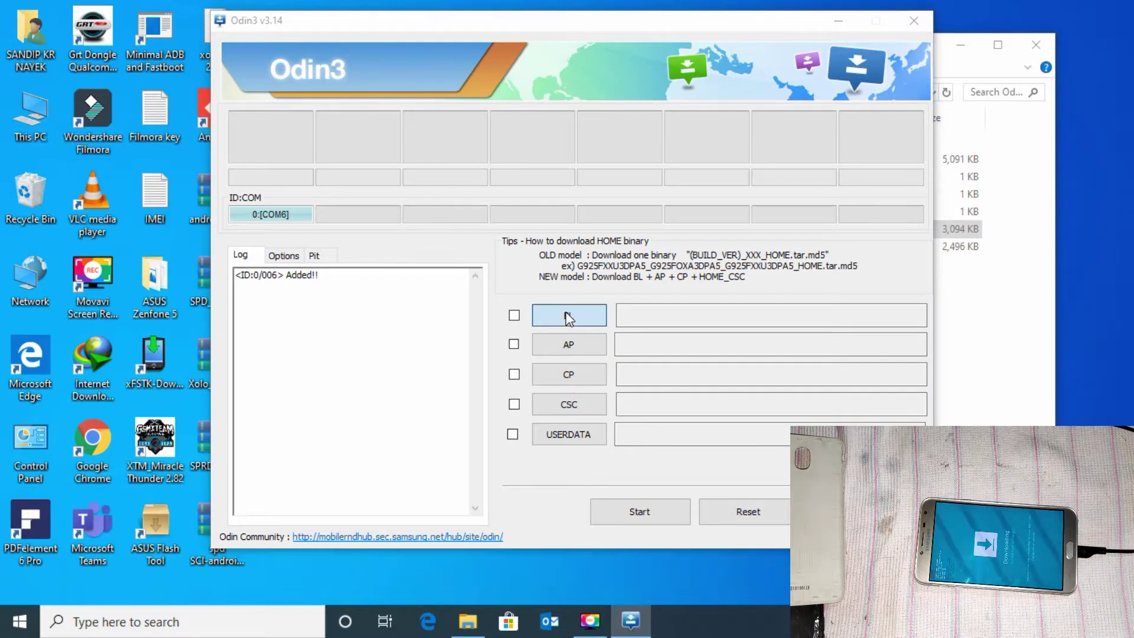
pyautogui.click(380, 109)
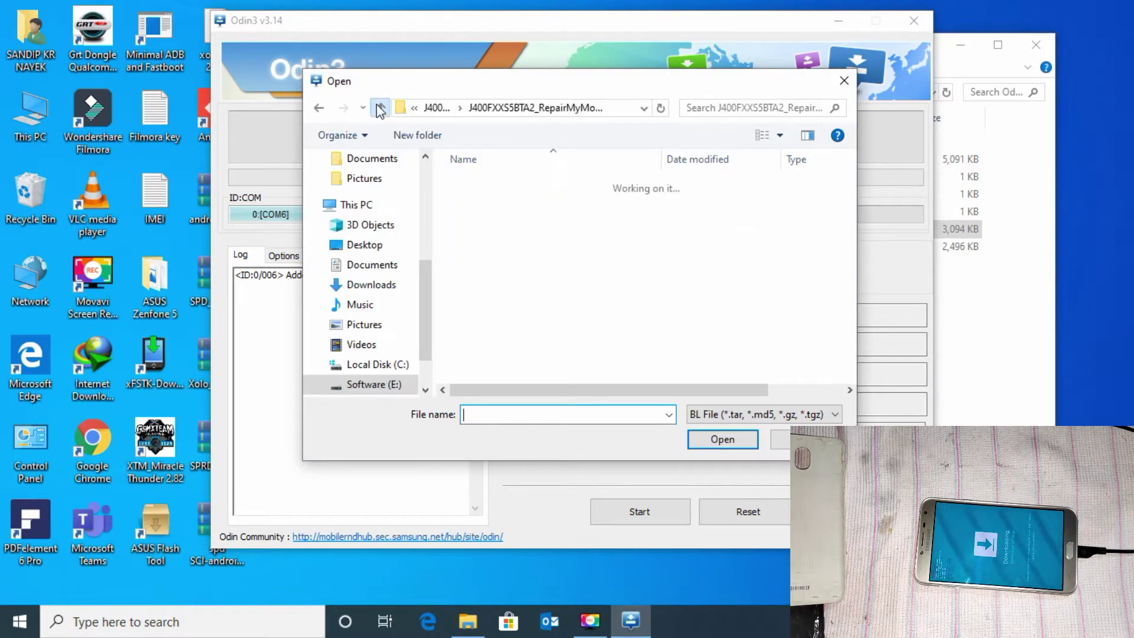
pyautogui.click(379, 109)
pyautogui.click(380, 110)
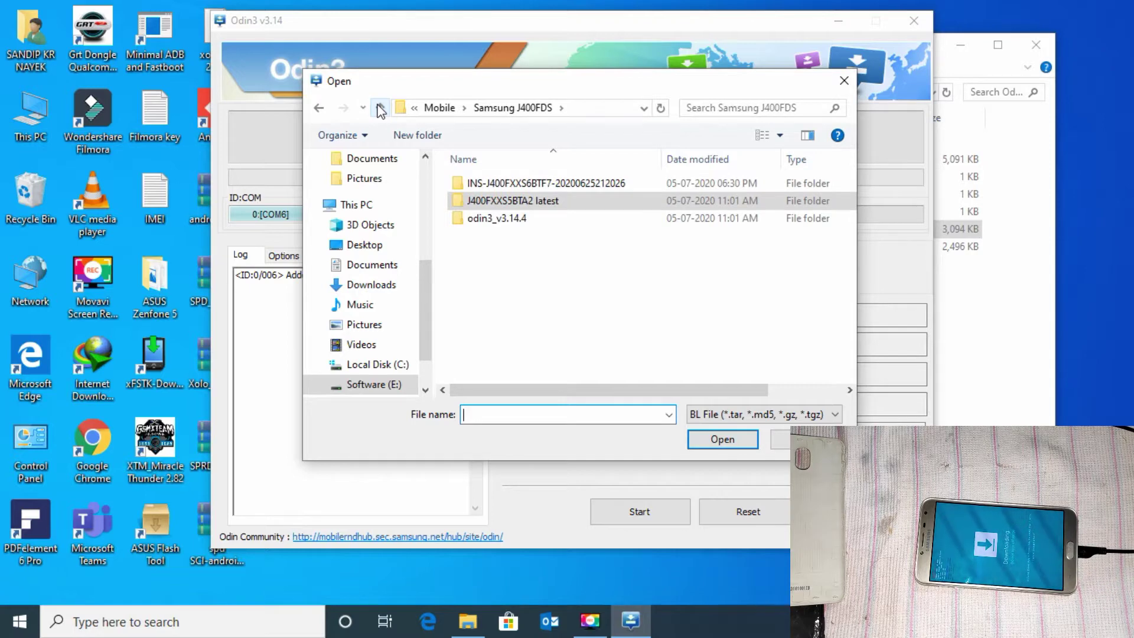
pyautogui.click(380, 109)
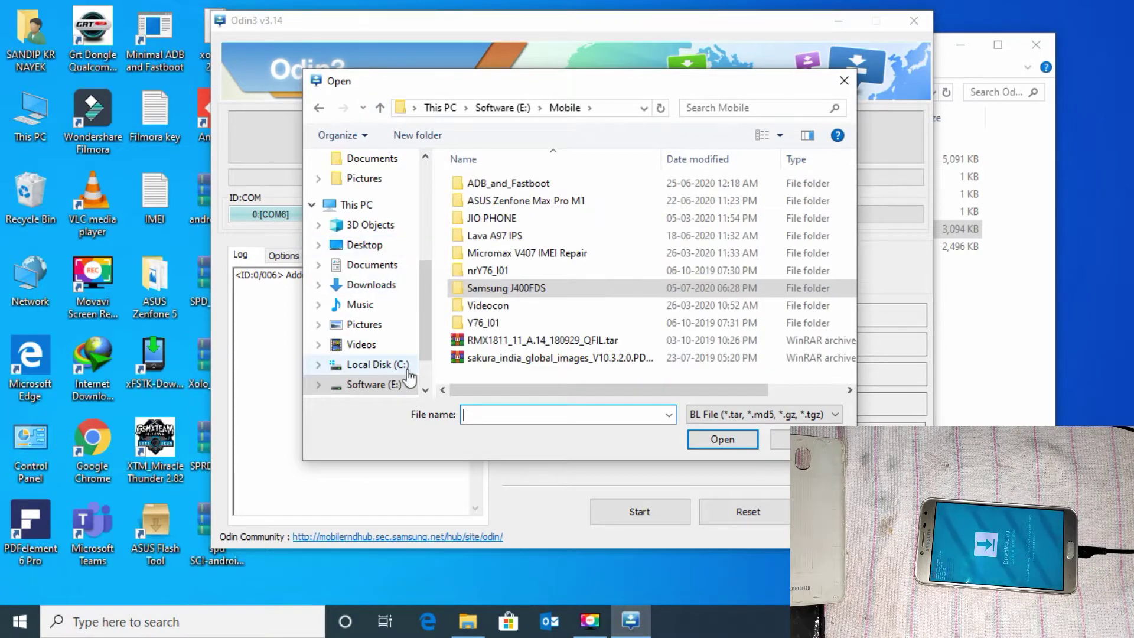
pyautogui.doubleClick(518, 289)
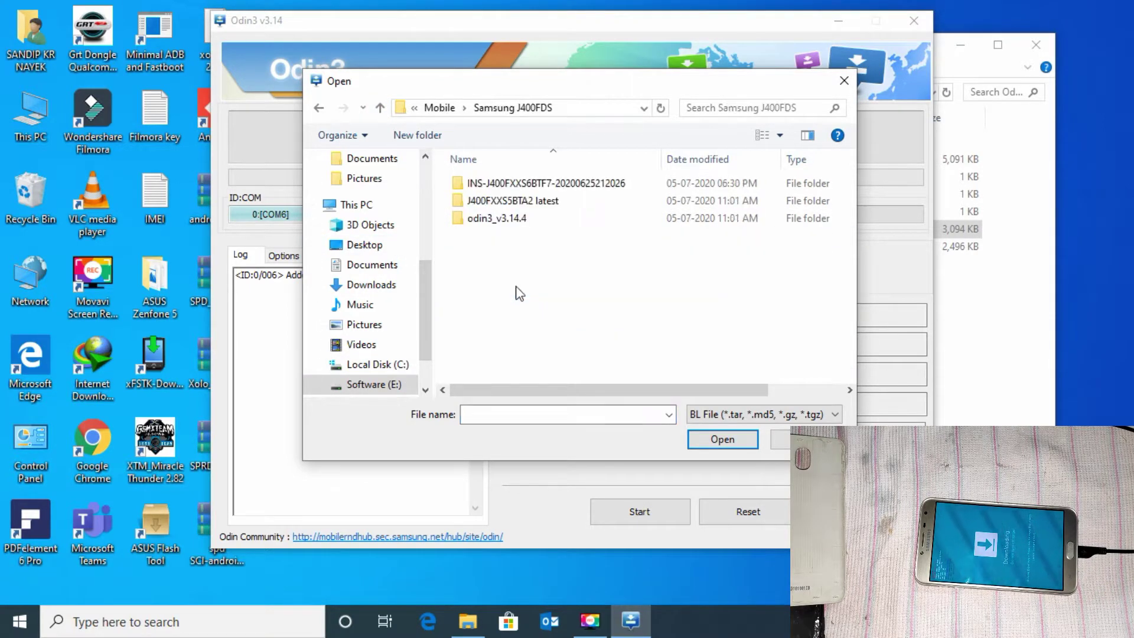
pyautogui.doubleClick(514, 184)
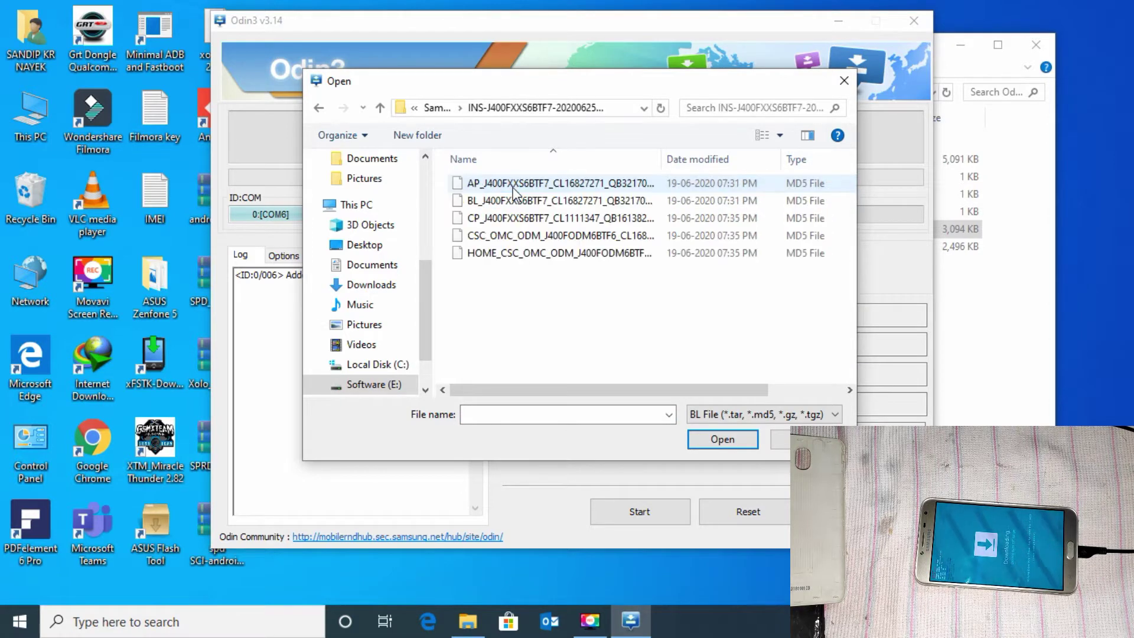
pyautogui.doubleClick(509, 200)
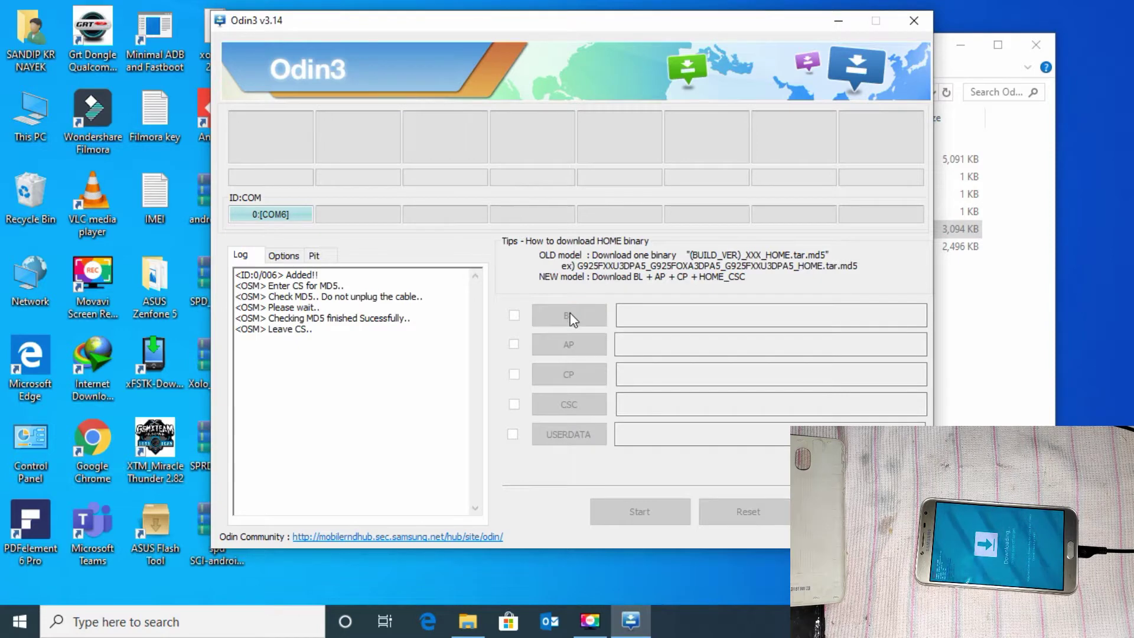
# Load the AP_J400FXXS6BTF7, CP_J400FXXS6BTF7 and HOME_CSC_OMC_ODM firmware files into the AP, CP and CSC slots
pyautogui.click(577, 333)
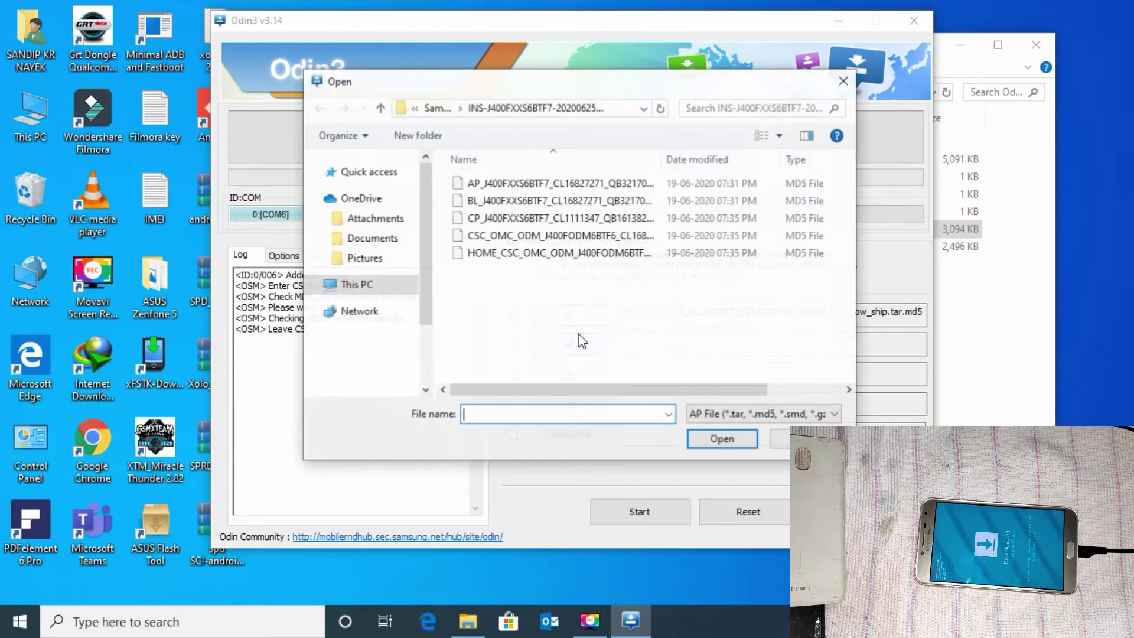
pyautogui.doubleClick(508, 188)
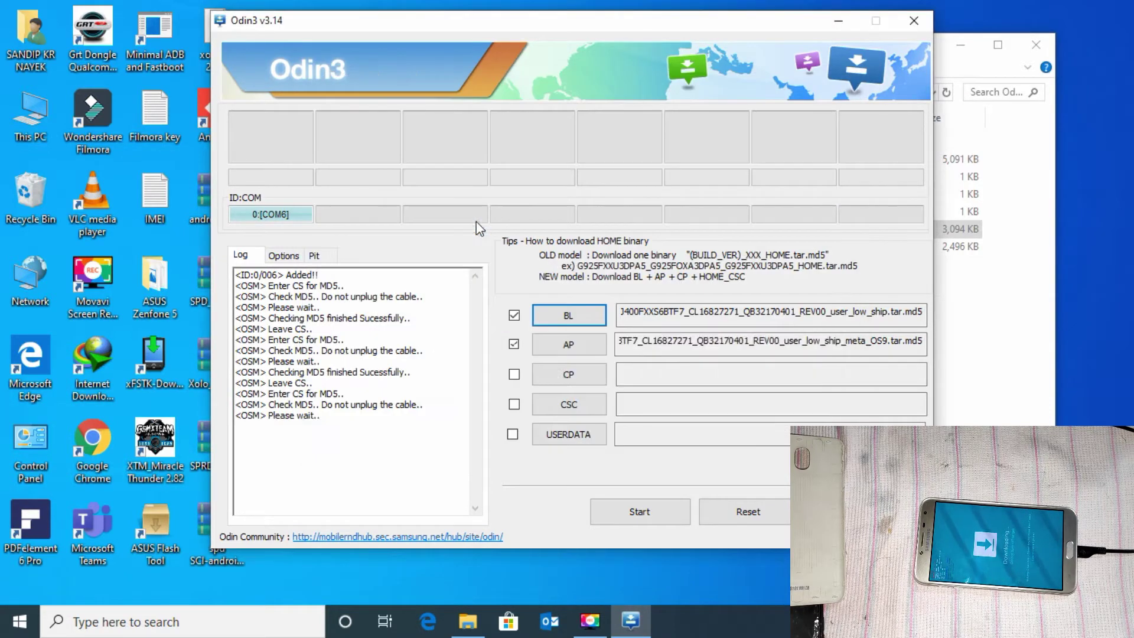
pyautogui.click(565, 378)
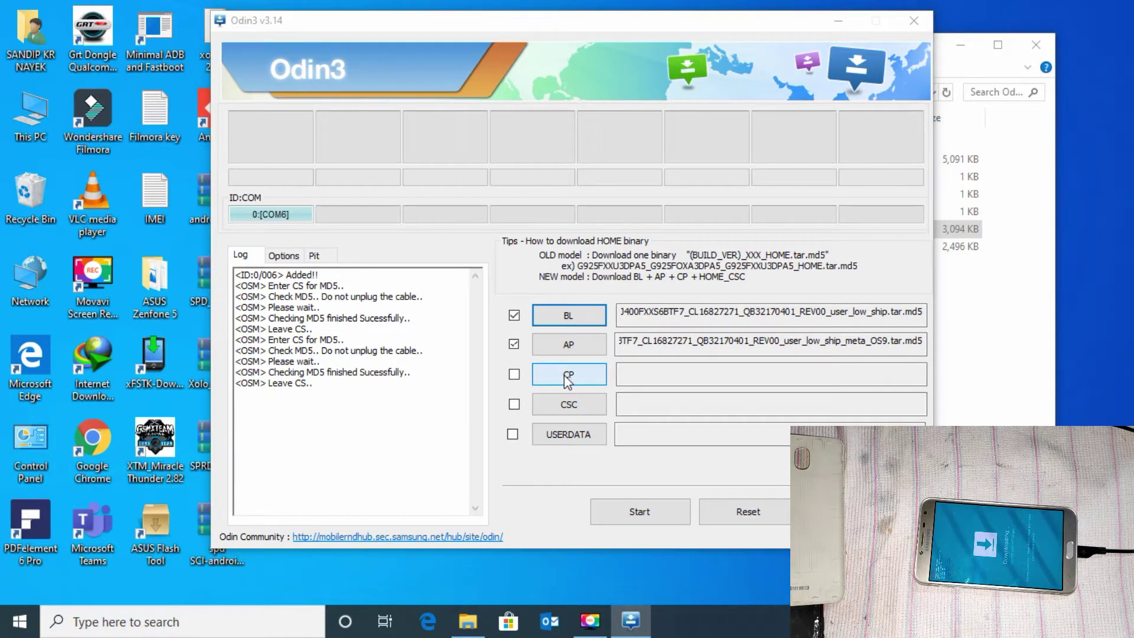
pyautogui.doubleClick(476, 220)
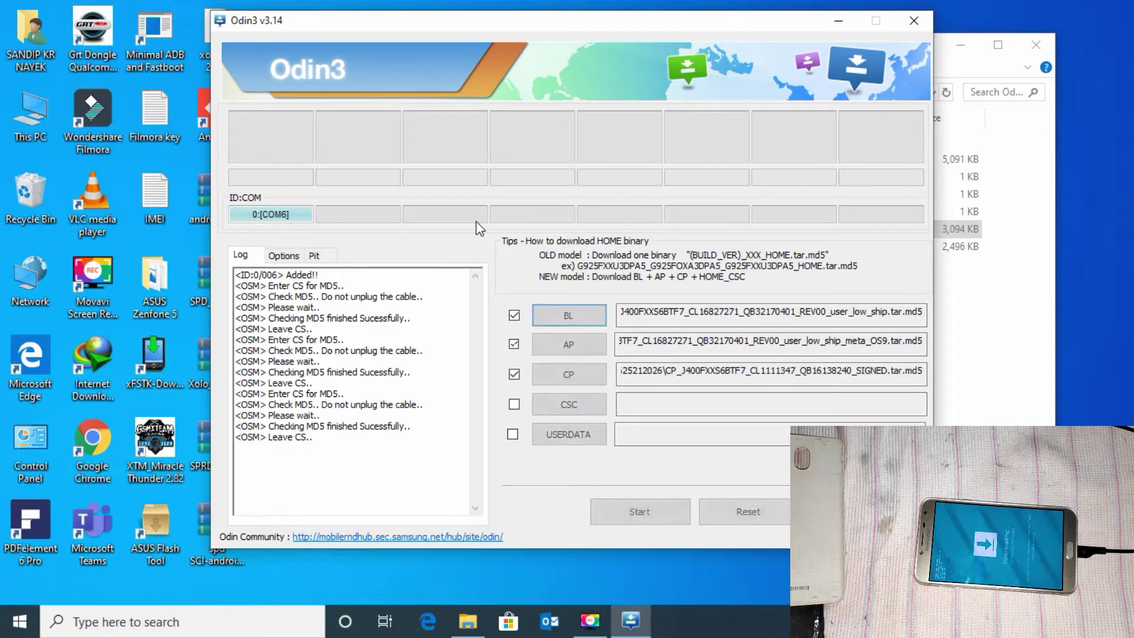
pyautogui.click(561, 404)
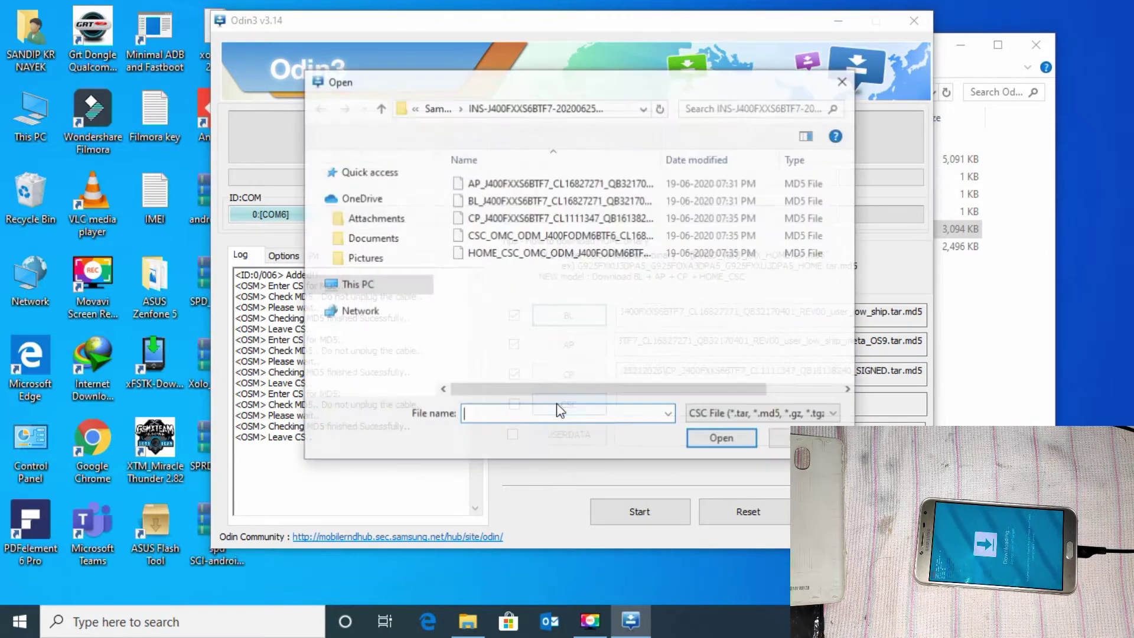
pyautogui.doubleClick(528, 254)
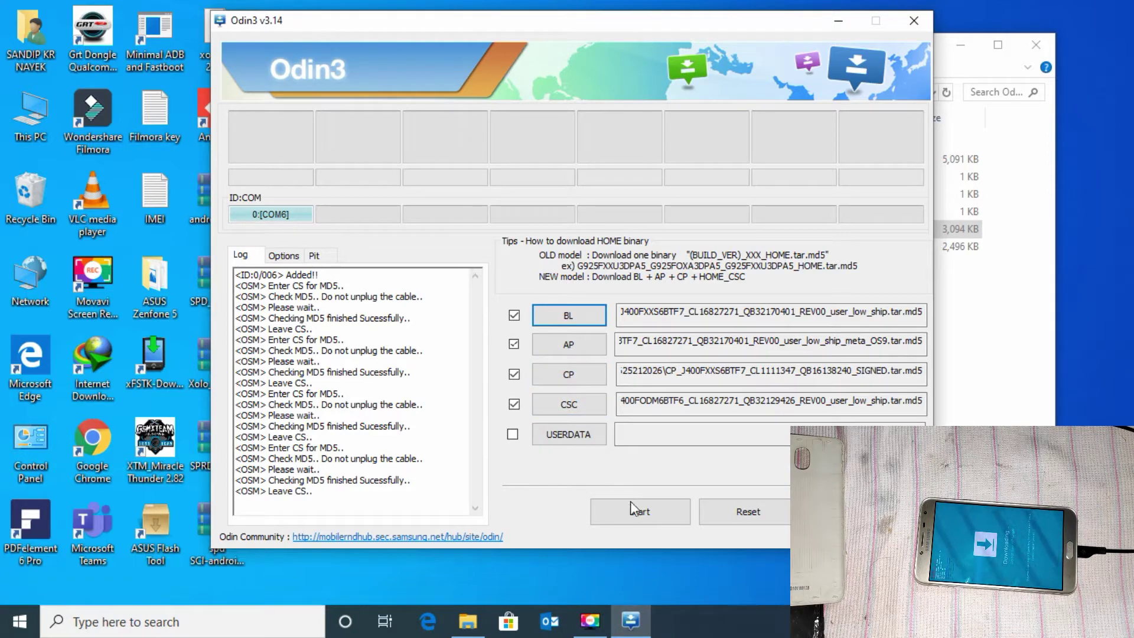
# Review the flashing options, return to the log and start flashing the loaded firmware to the phone
pyautogui.click(283, 256)
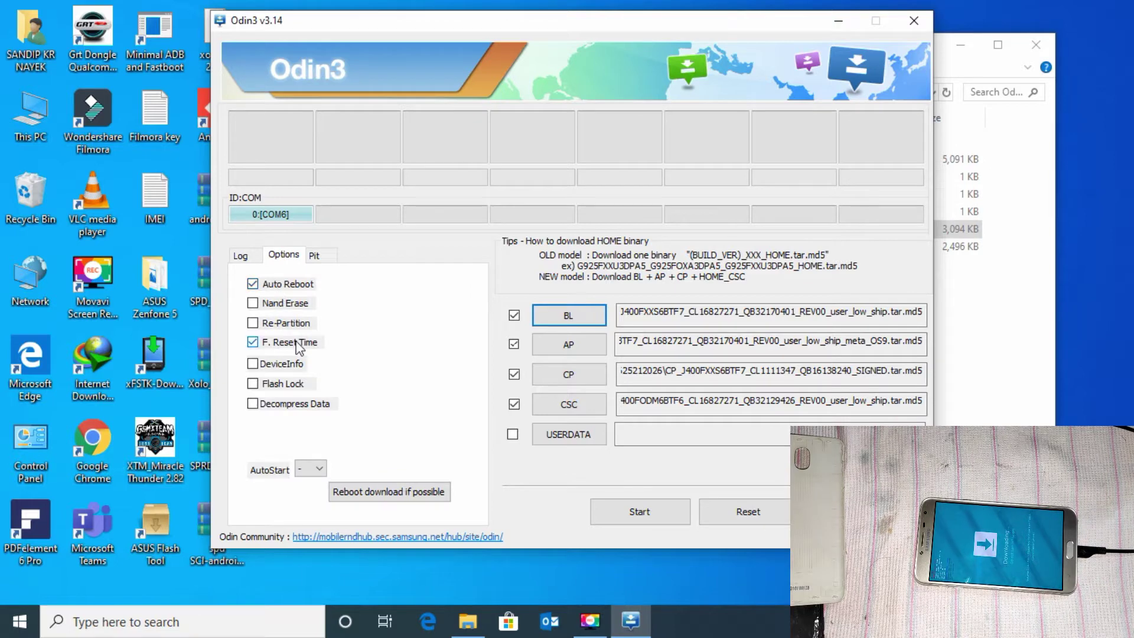
pyautogui.click(240, 255)
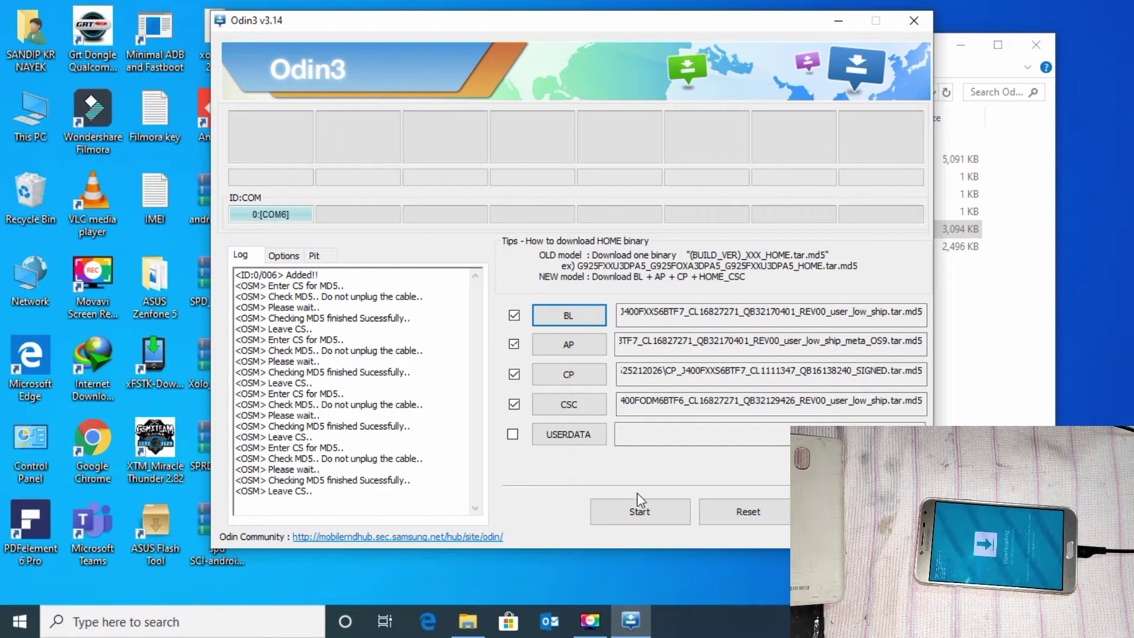
pyautogui.click(646, 512)
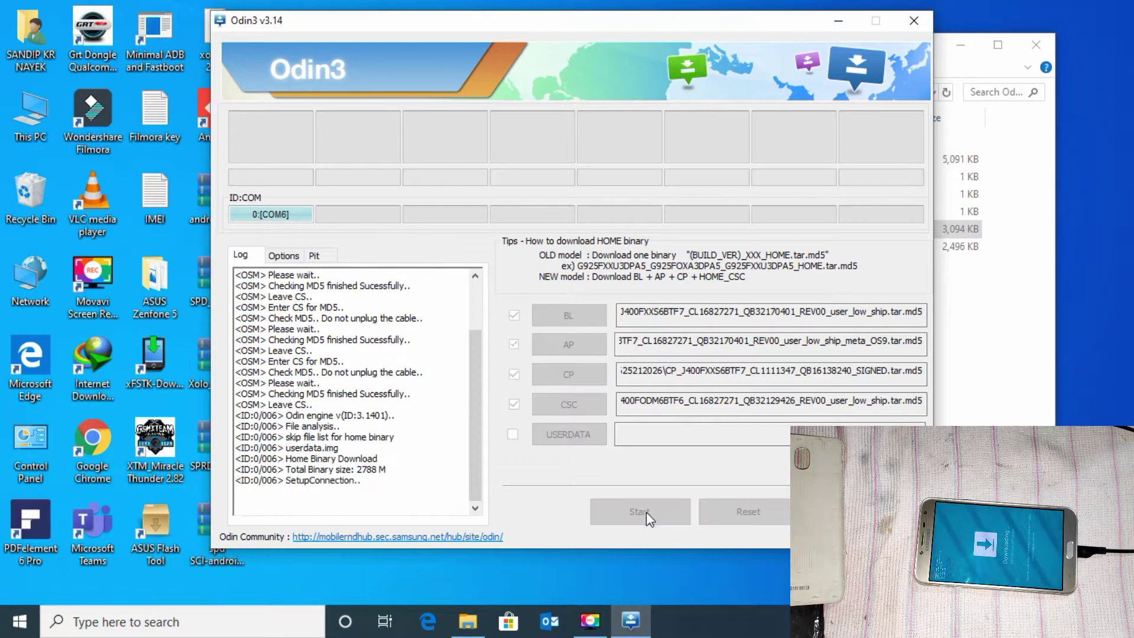